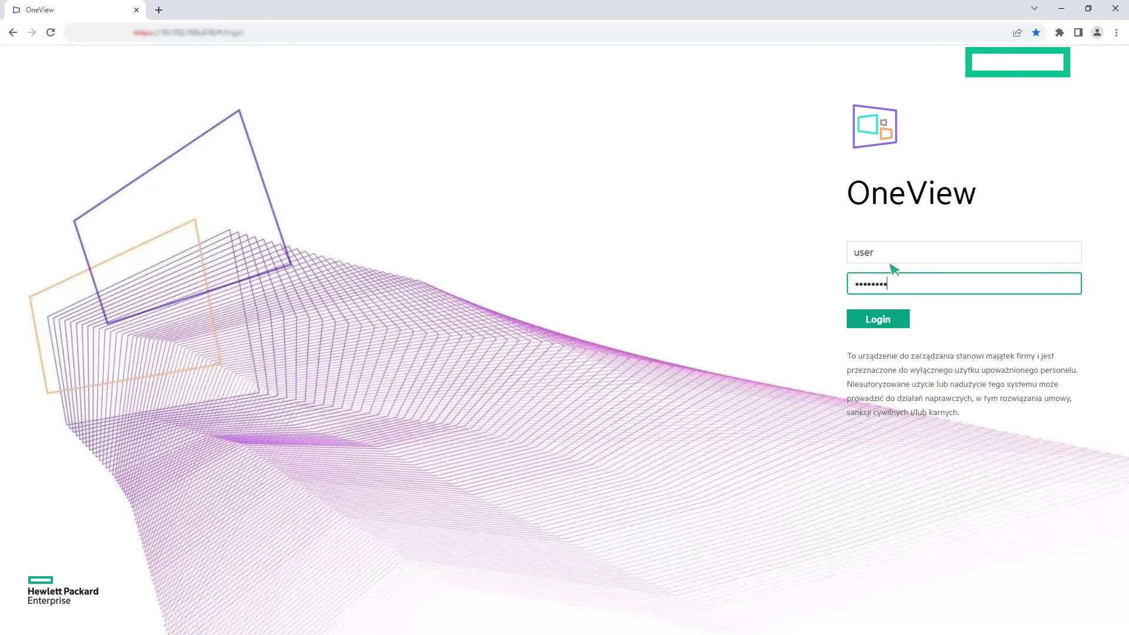
Log in and open the appliance's Edit SNMP Settings dialog from Settings.
left_click(892, 317)
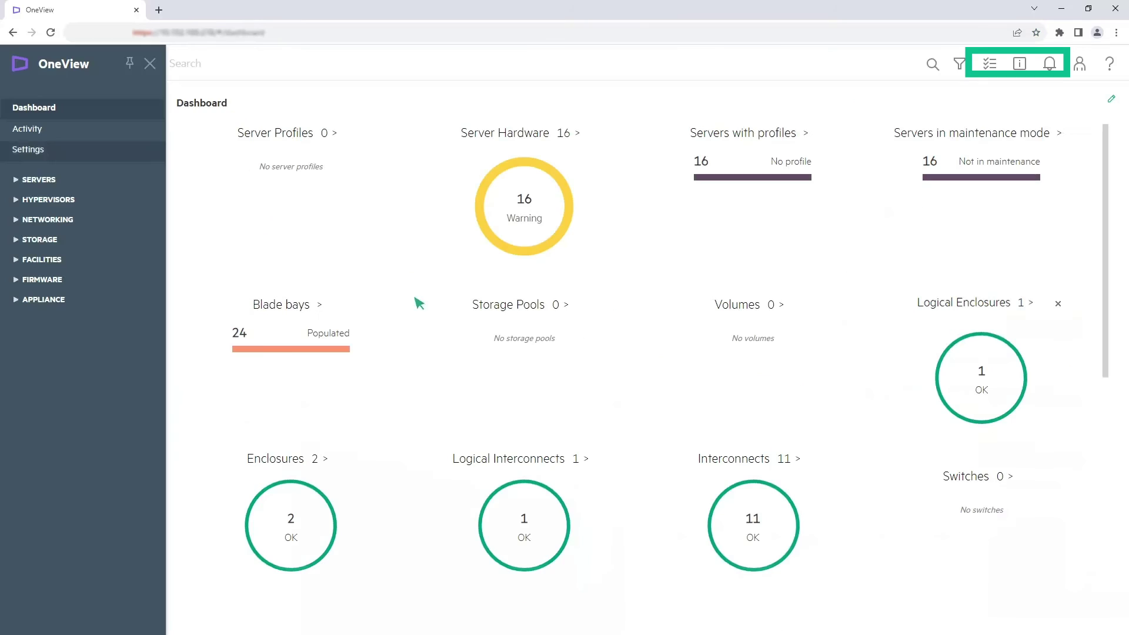
left_click(35, 150)
left_click(958, 404)
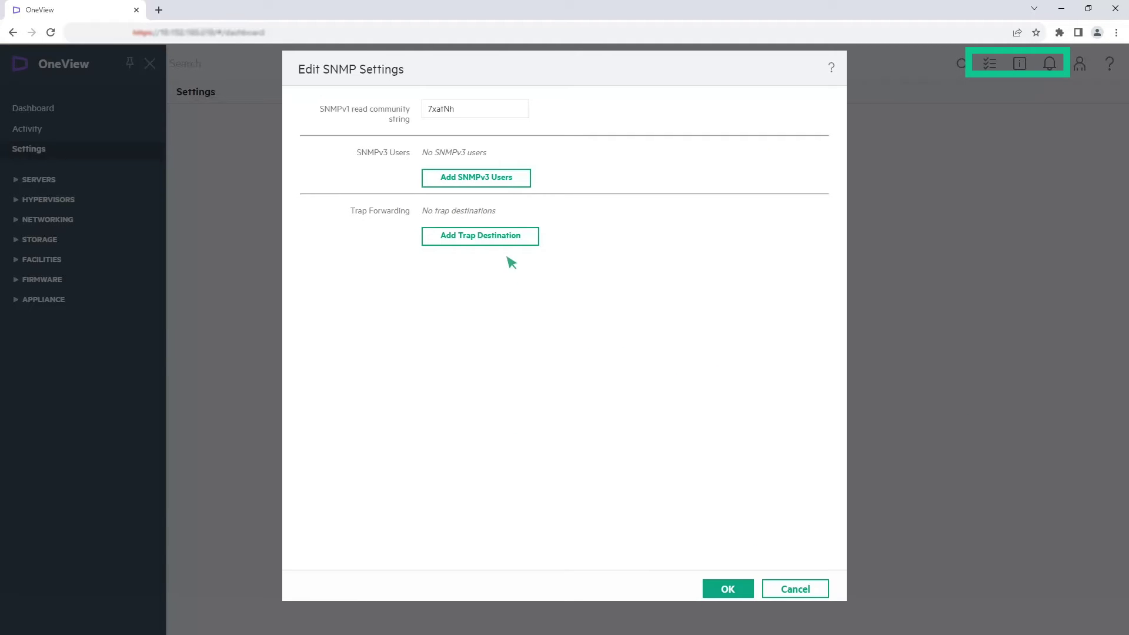
Add an SNMPv3 user with authentication and privacy, SHA512 and AES-256, with both passphrases.
left_click(490, 178)
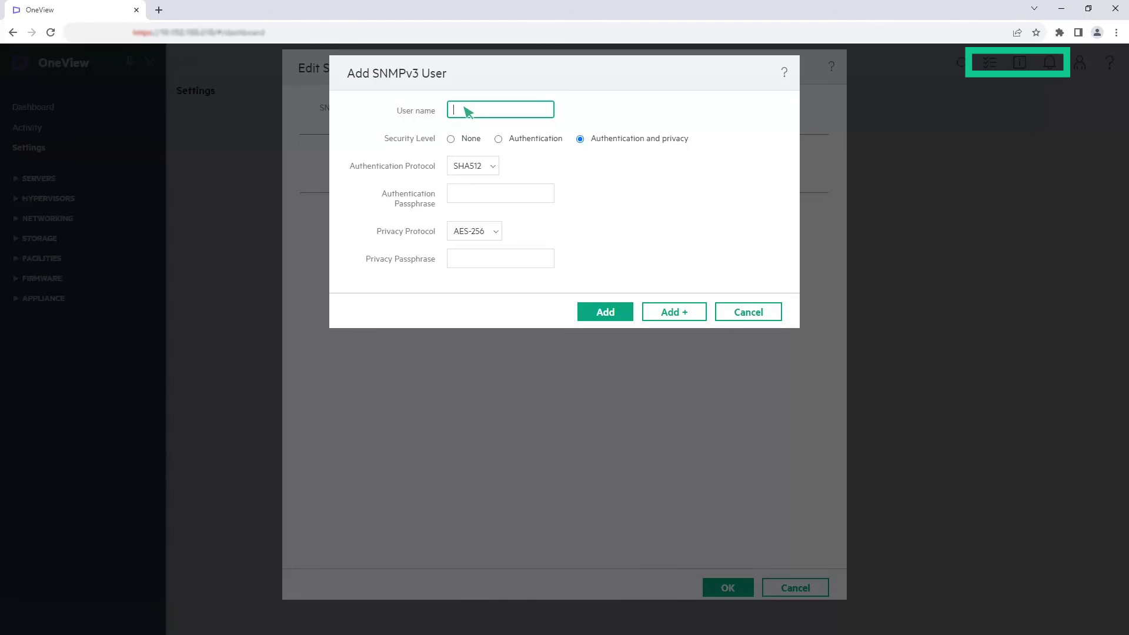
key("ctrl+v")
left_click(580, 143)
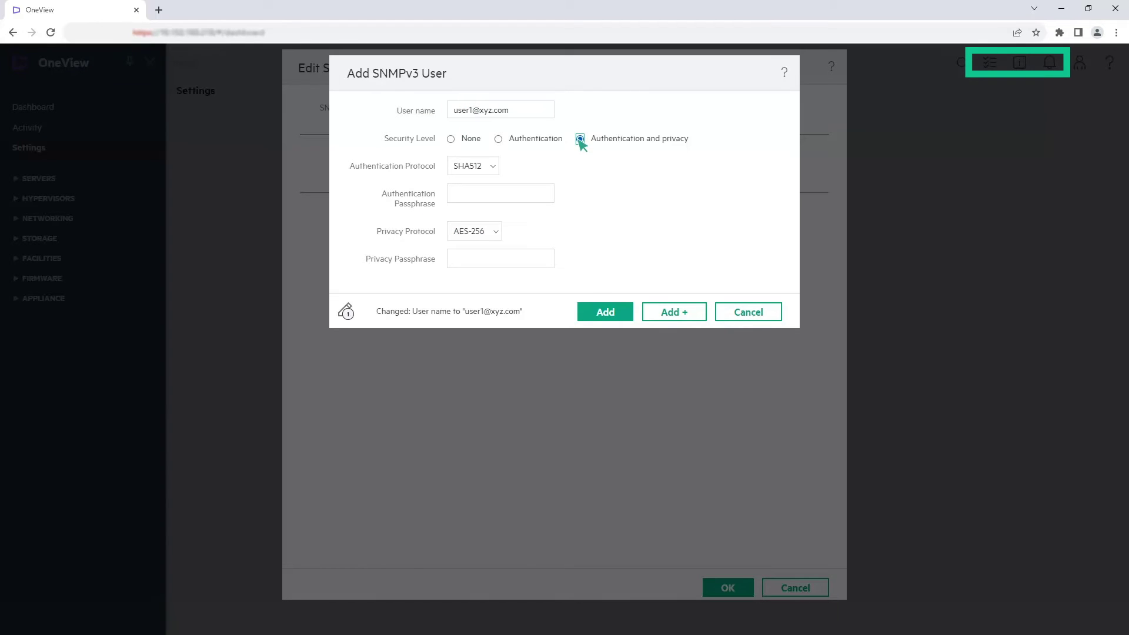
left_click(486, 167)
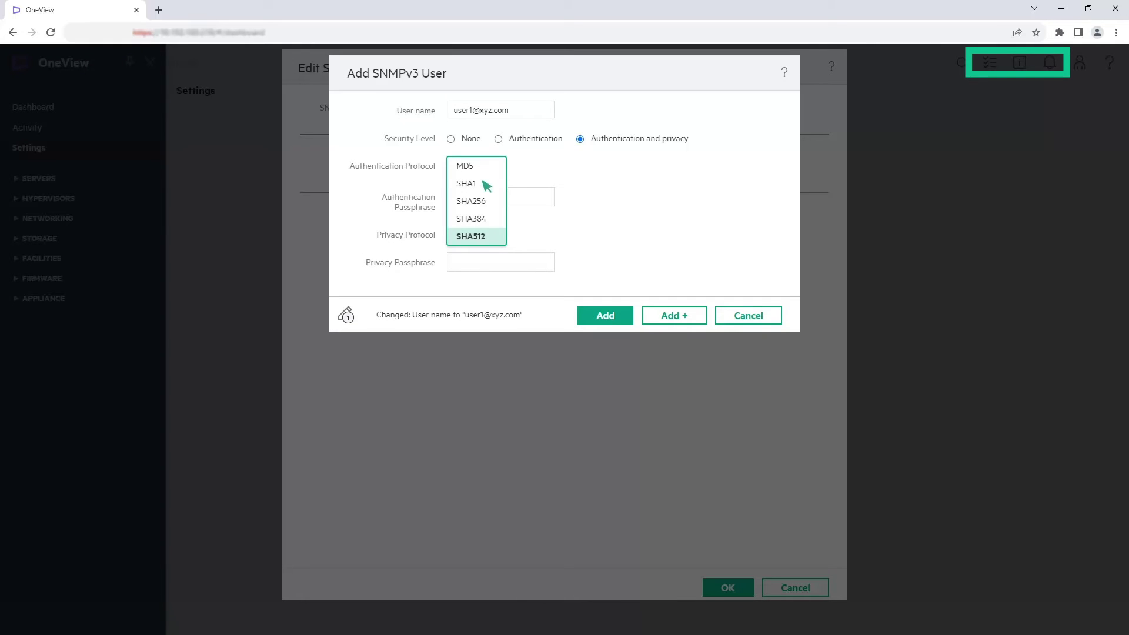
left_click(486, 238)
left_click(501, 192)
key("ctrl+v")
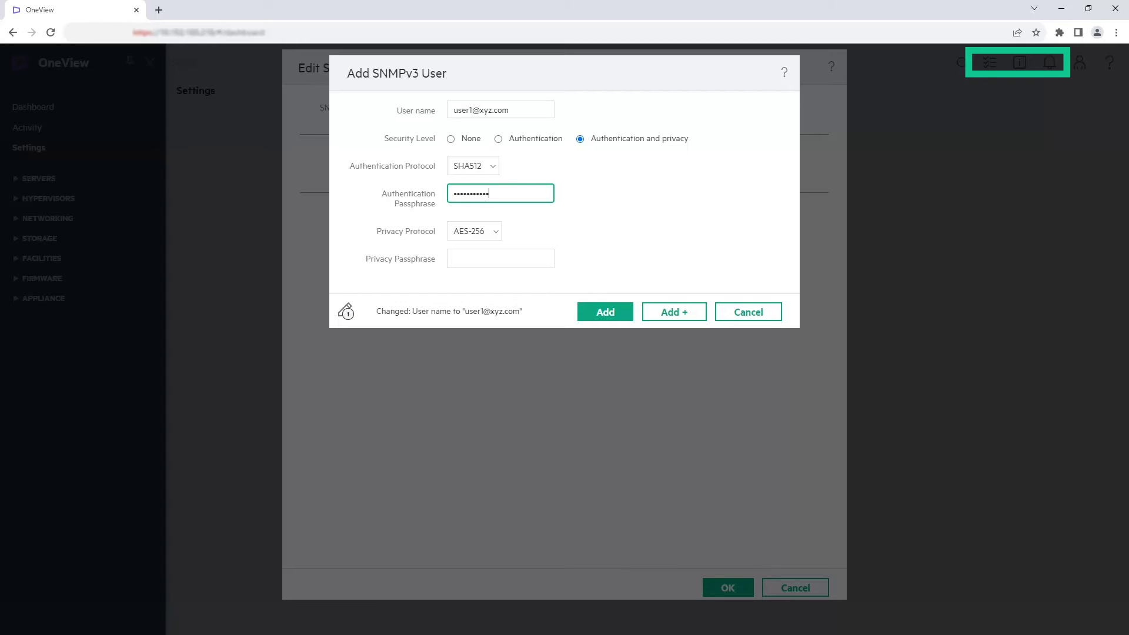
left_click(495, 232)
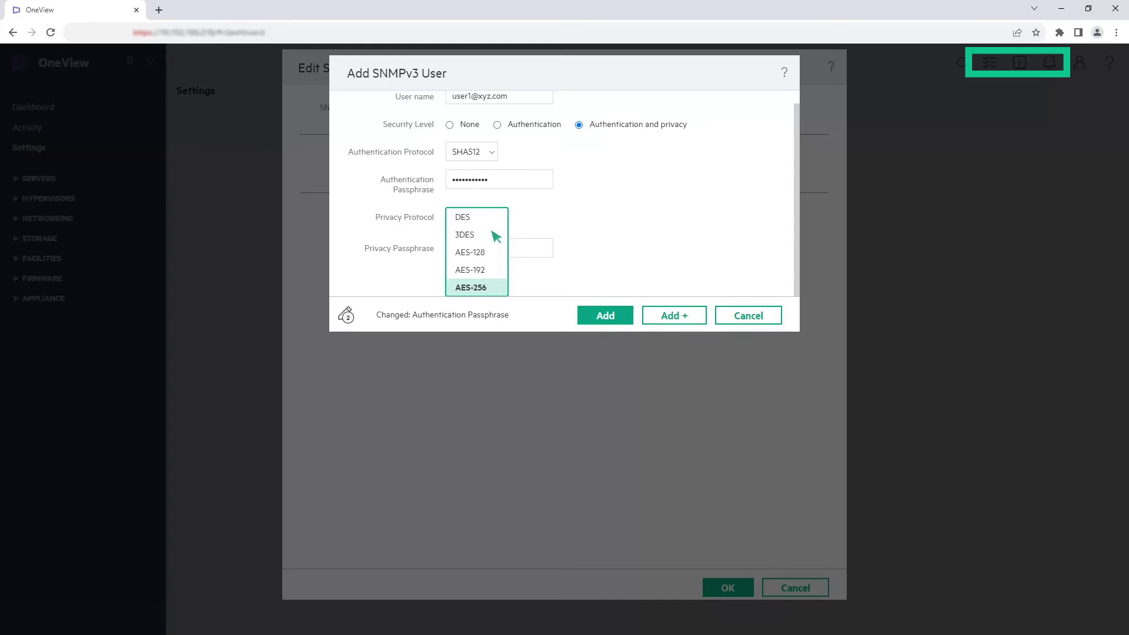
left_click(494, 287)
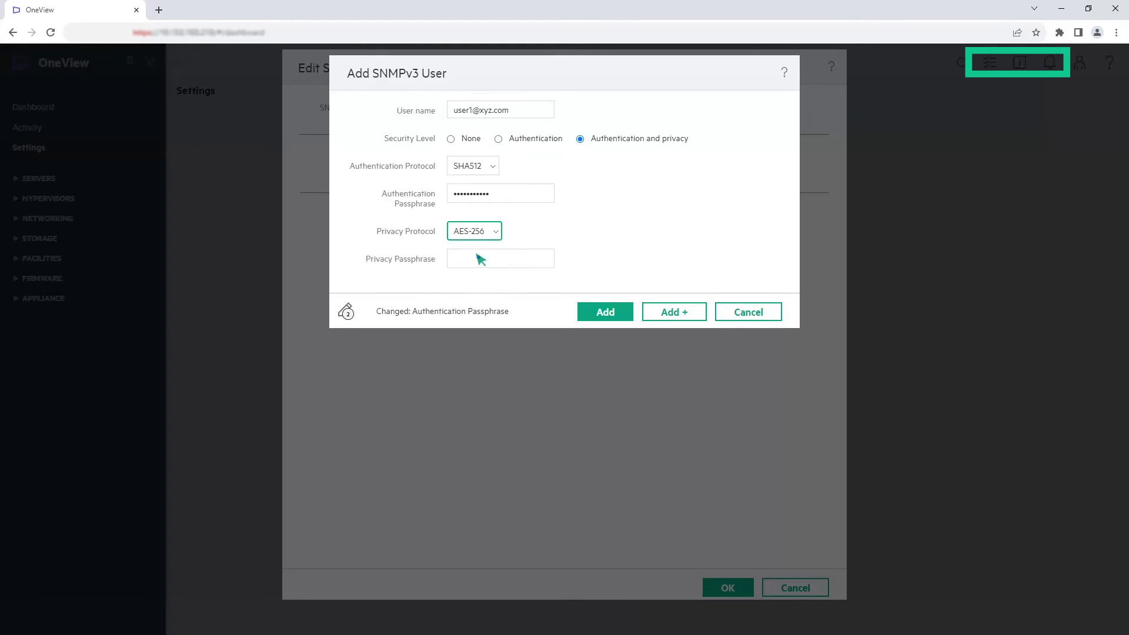
left_click(481, 260)
key("ctrl+v")
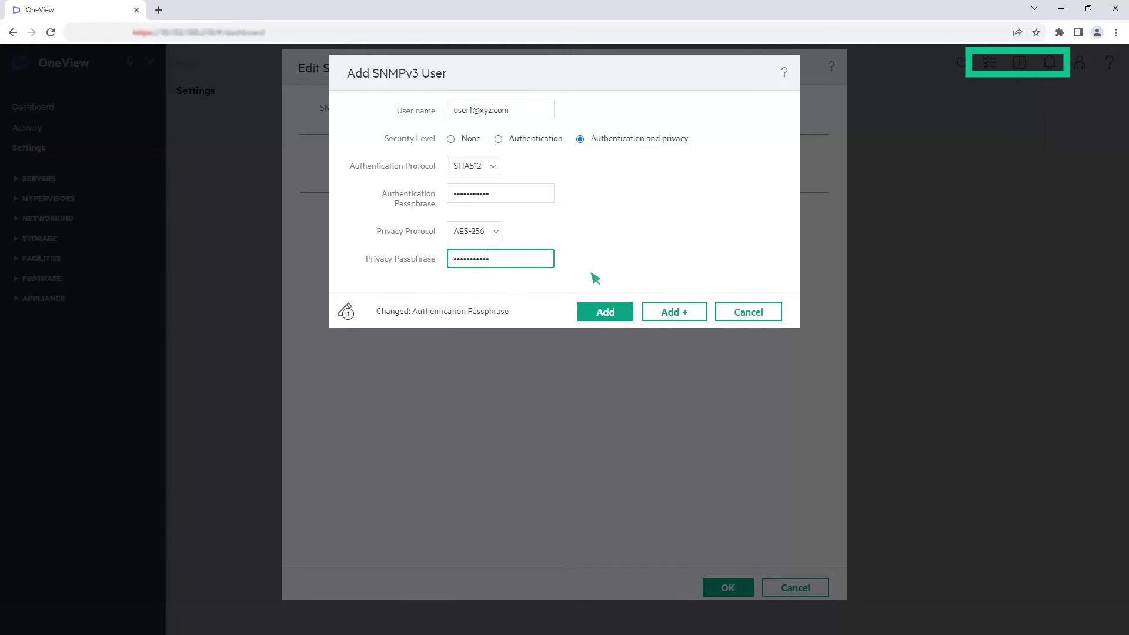
left_click(618, 311)
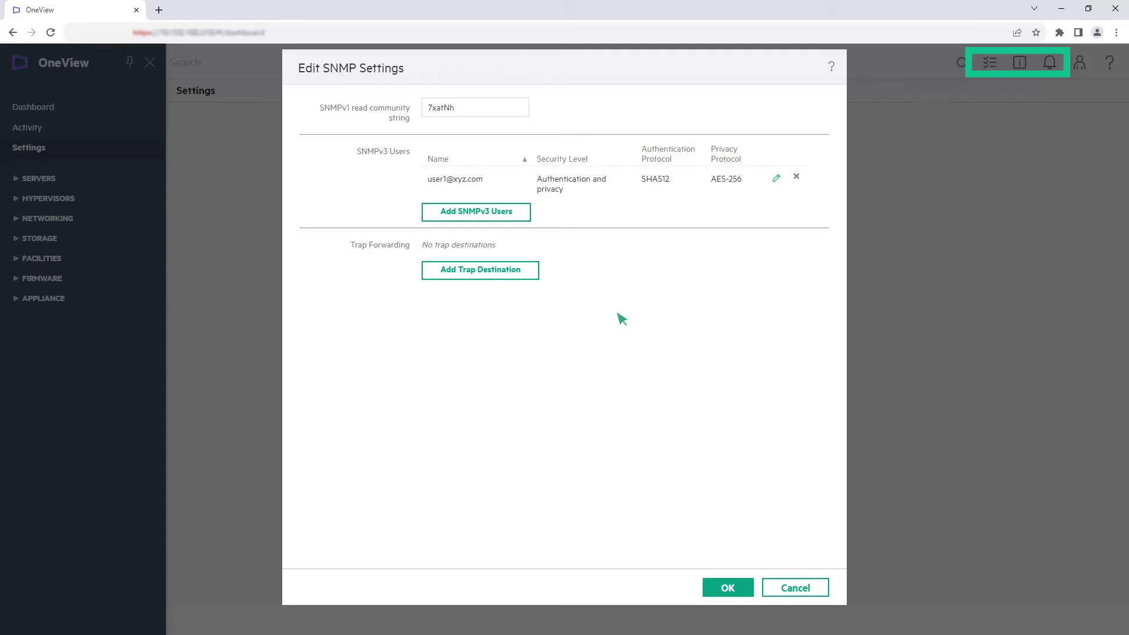
Add SNMPv3 trap destination 10.105.10.10 on port 161 for the new user.
left_click(495, 270)
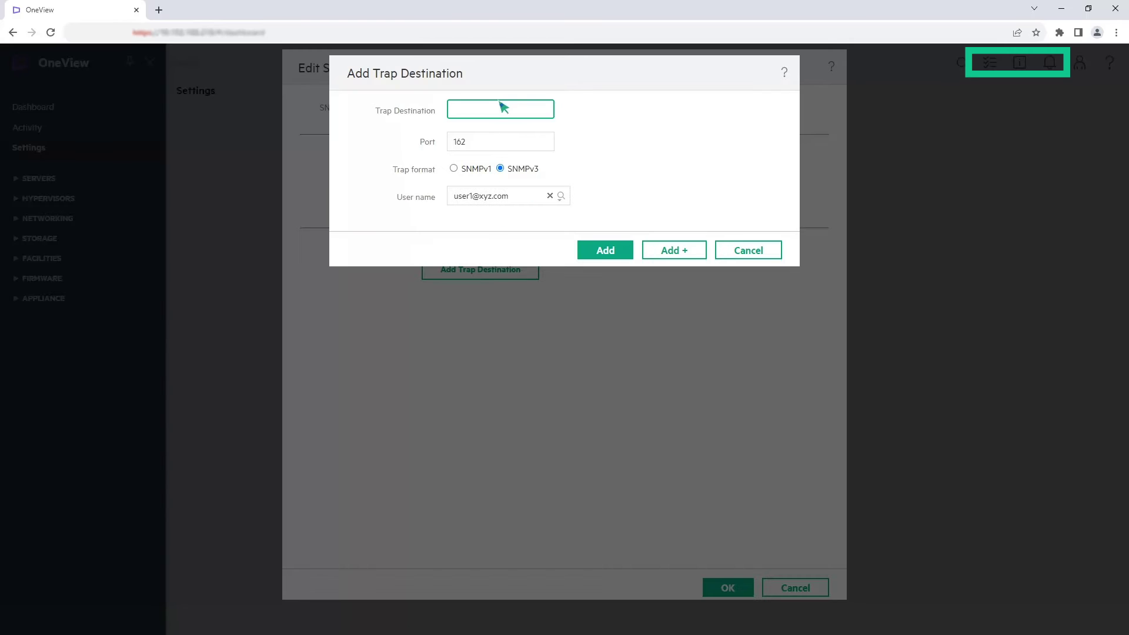
type("10.105.10.10")
key("Tab")
type("161")
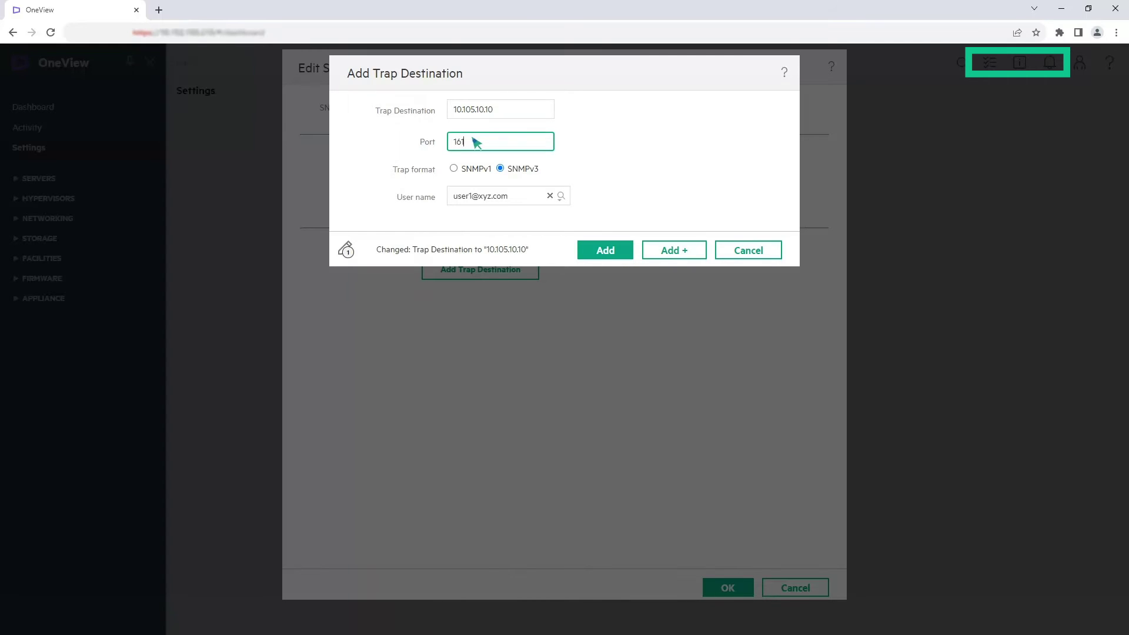
left_click(503, 171)
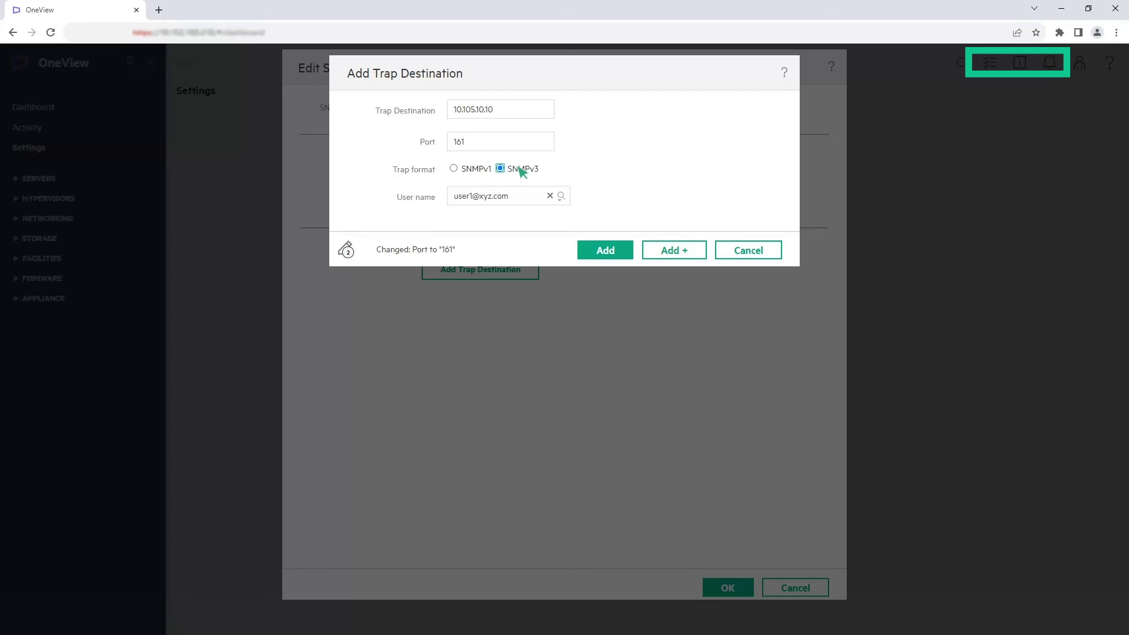
left_click(562, 196)
left_click(615, 250)
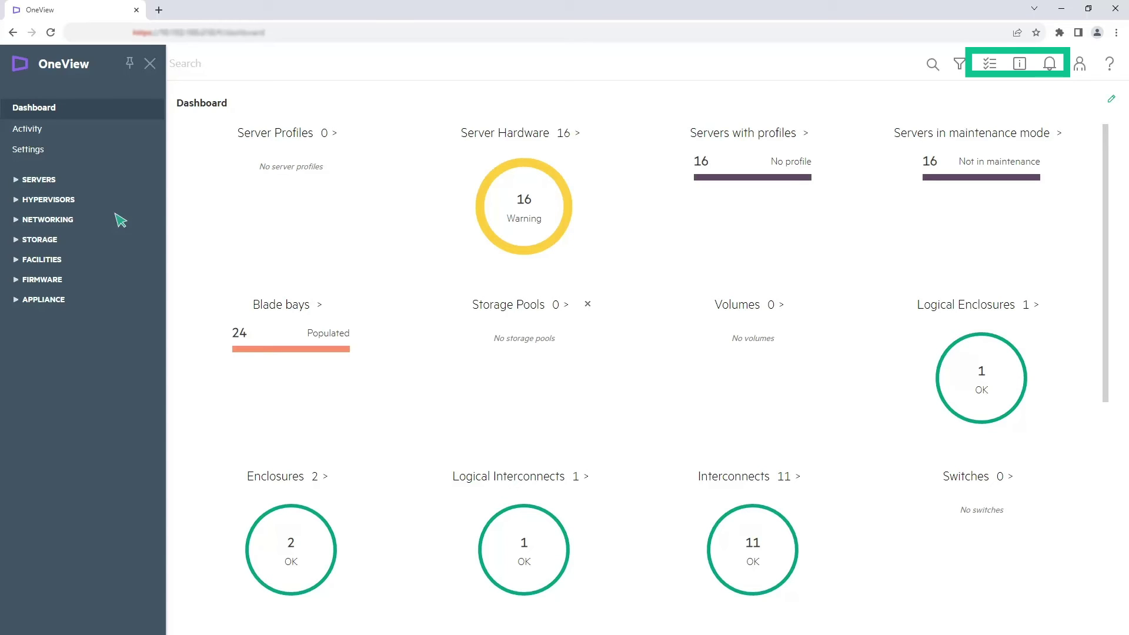
Go to LIG_Nitro's SNMP section under Logical Interconnect Groups and start editing it.
left_click(120, 220)
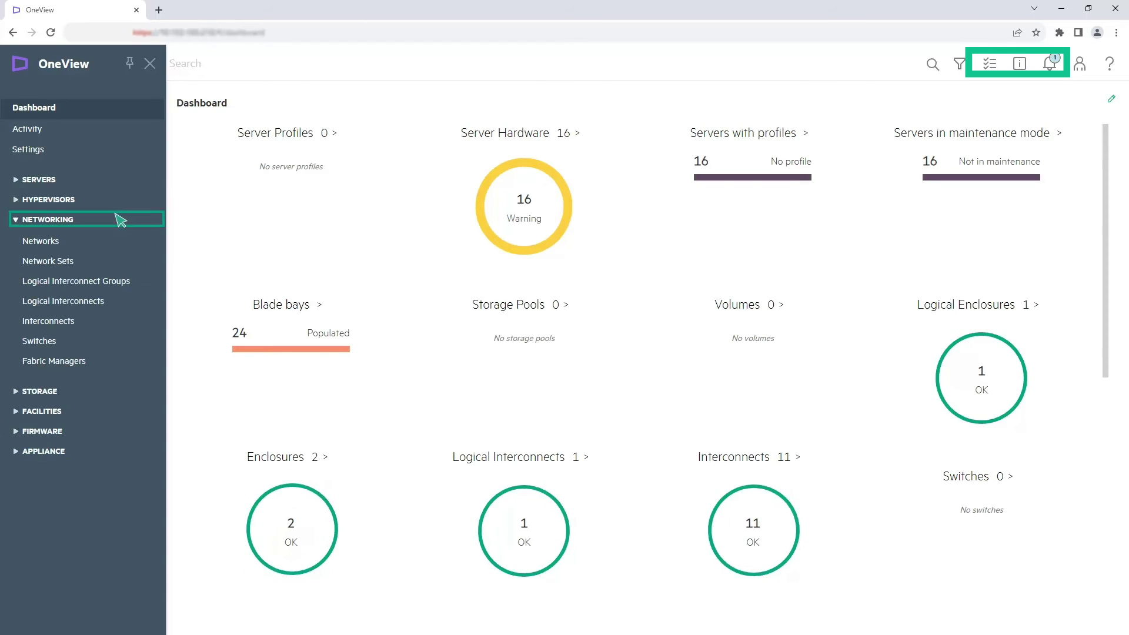
left_click(95, 282)
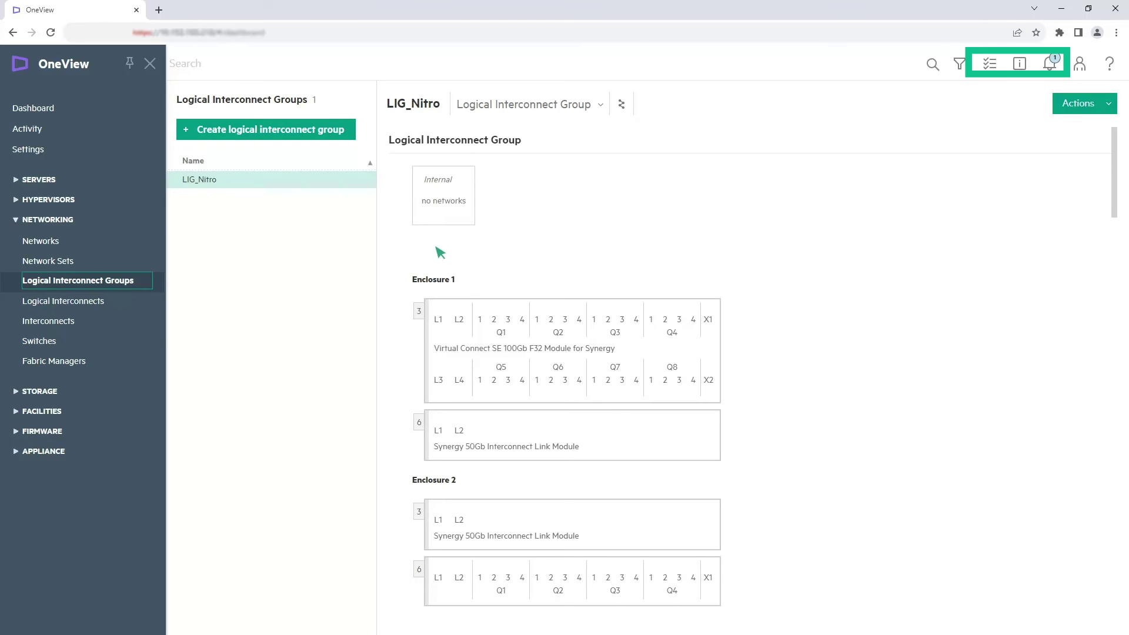
left_click(599, 106)
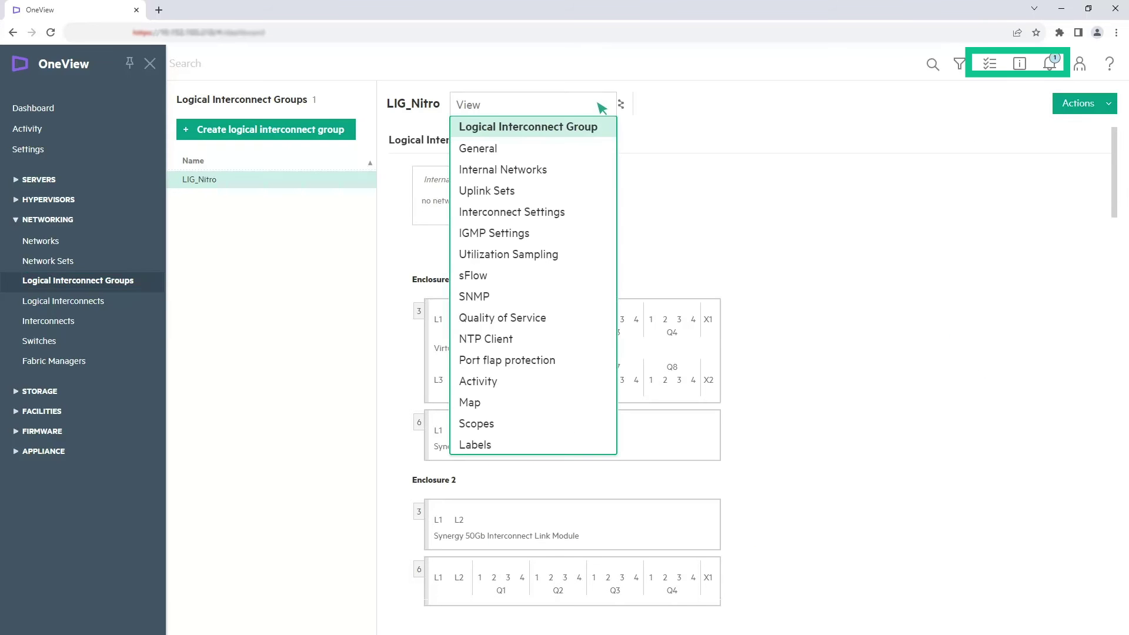
left_click(496, 301)
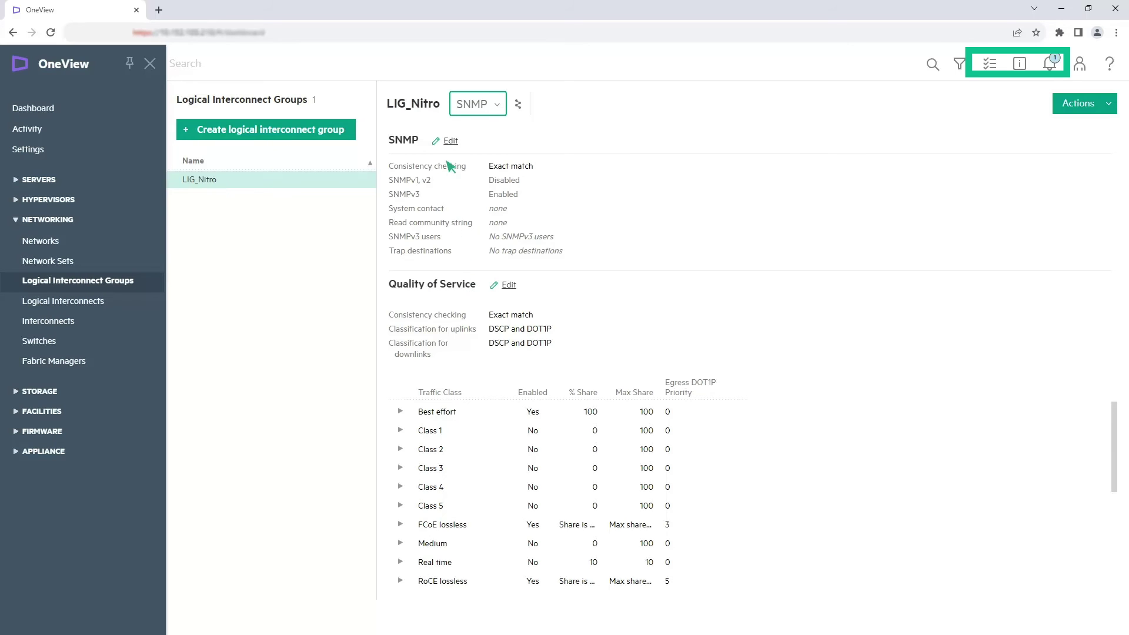
left_click(450, 142)
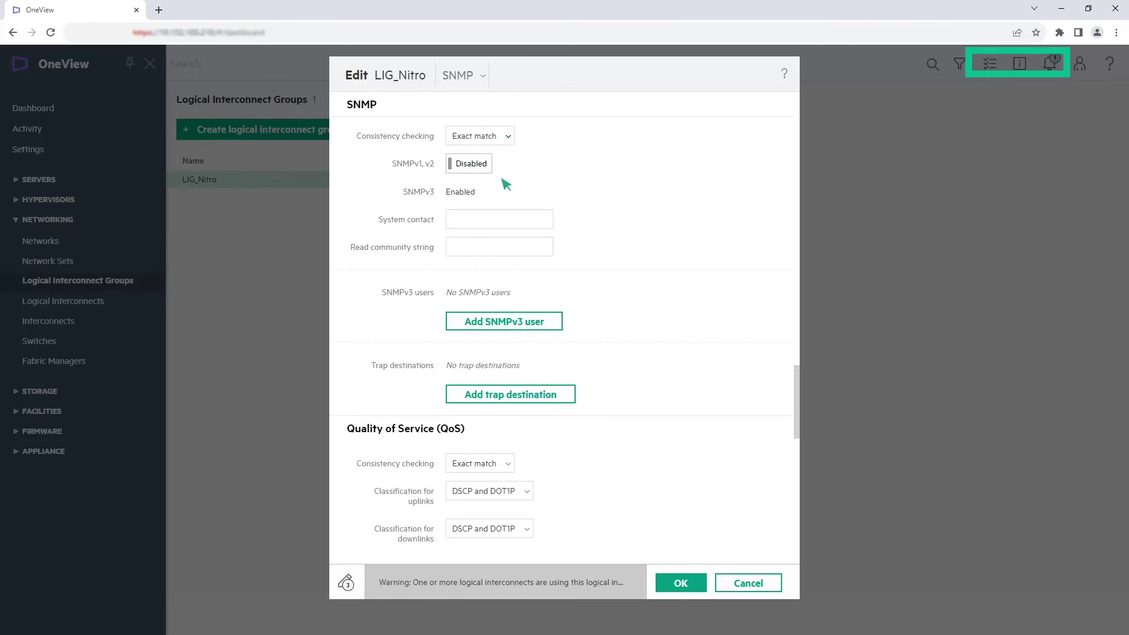
Enter SNMPv3 user user1 with authentication and privacy, SHA1, and a confirmed authentication password.
left_click(525, 322)
type("user1")
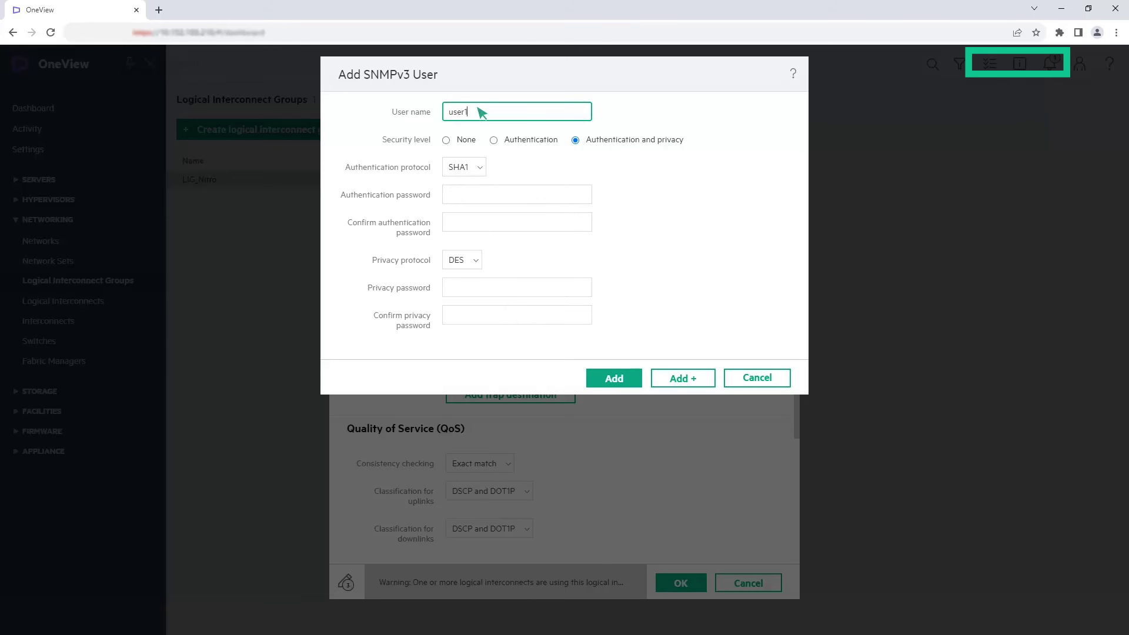
left_click(575, 140)
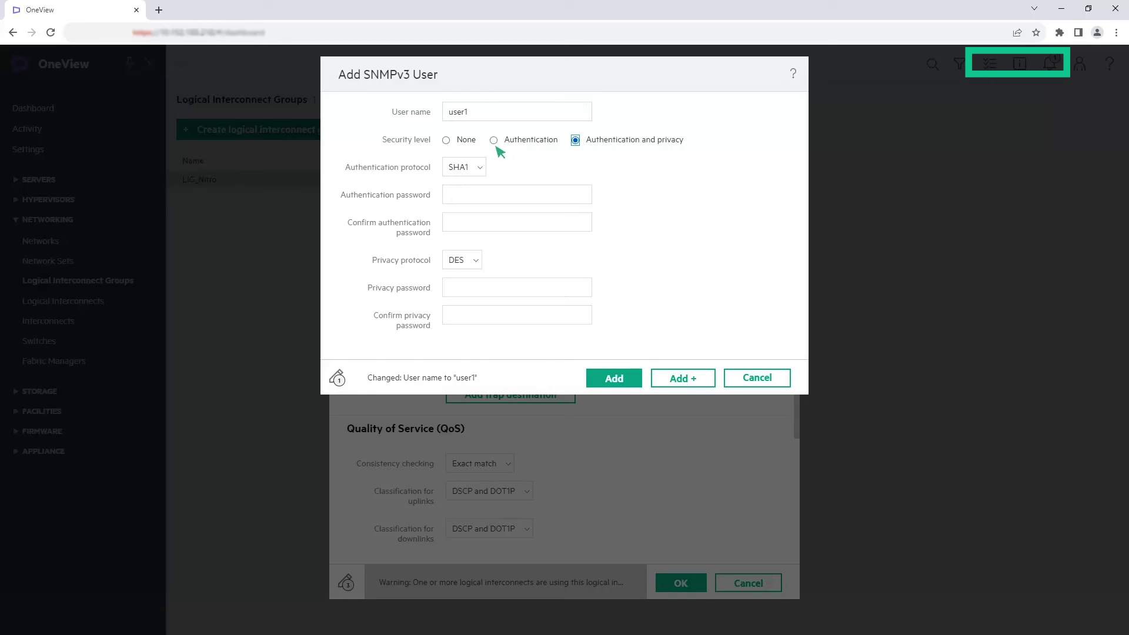
left_click(482, 170)
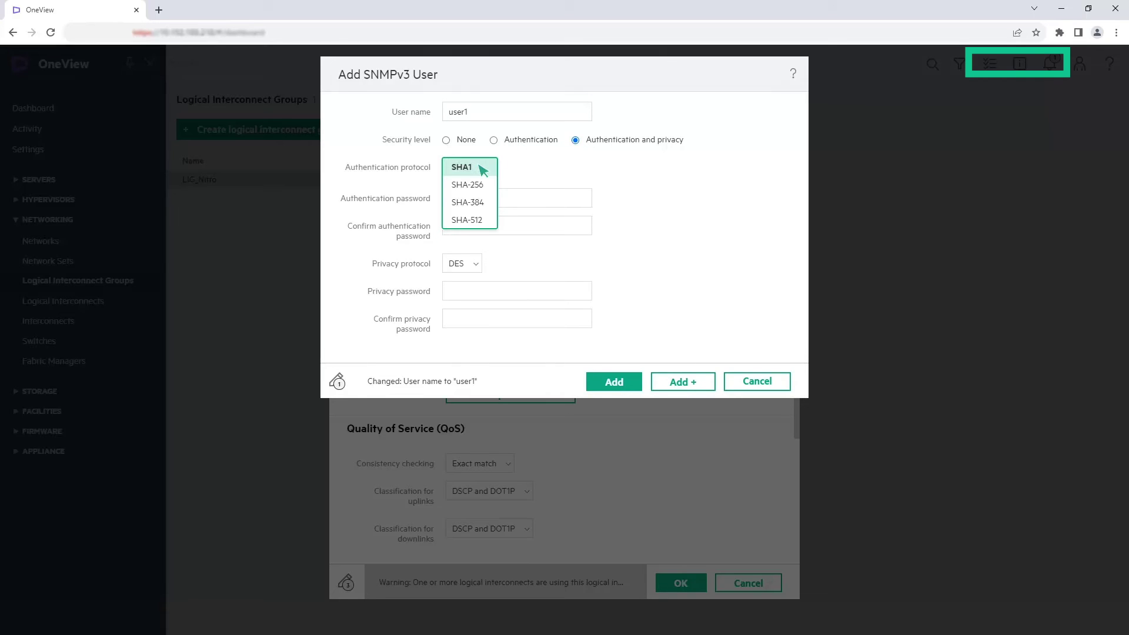
left_click(482, 170)
left_click(497, 194)
key("ctrl+v")
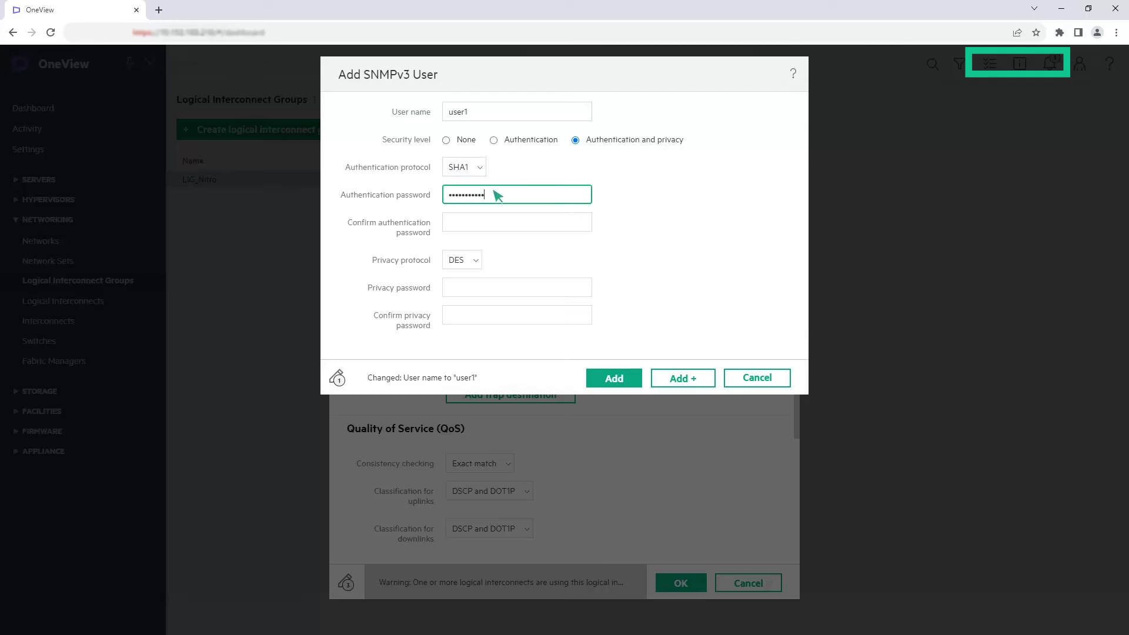
left_click(498, 223)
key("ctrl+v")
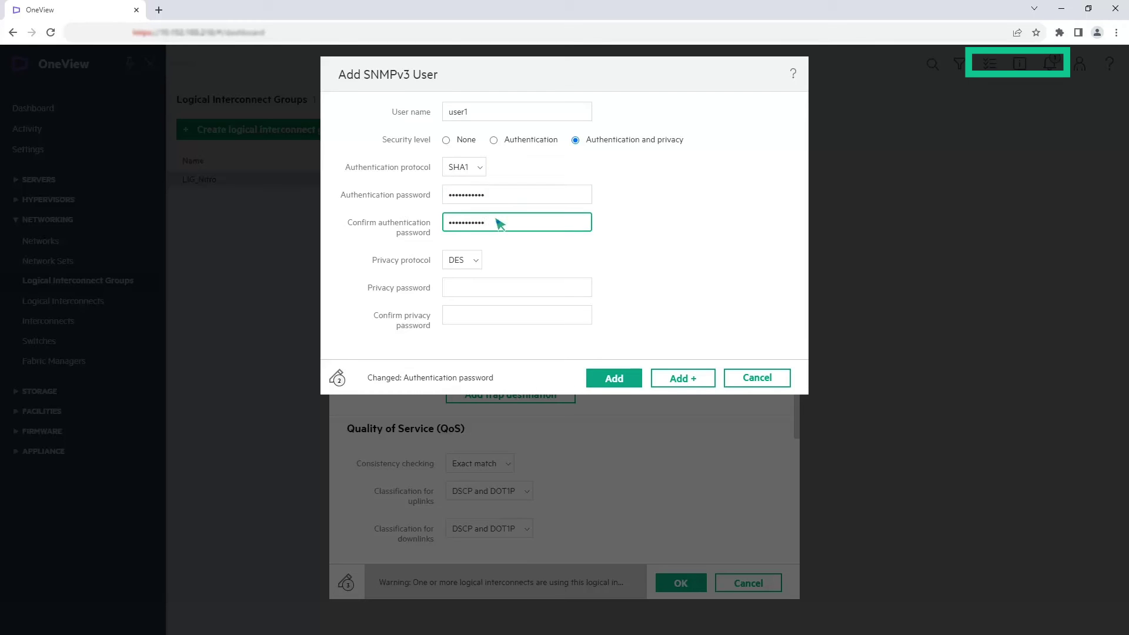
Choose 3DES privacy with a confirmed privacy password and add user1 to LIG_Nitro.
left_click(471, 259)
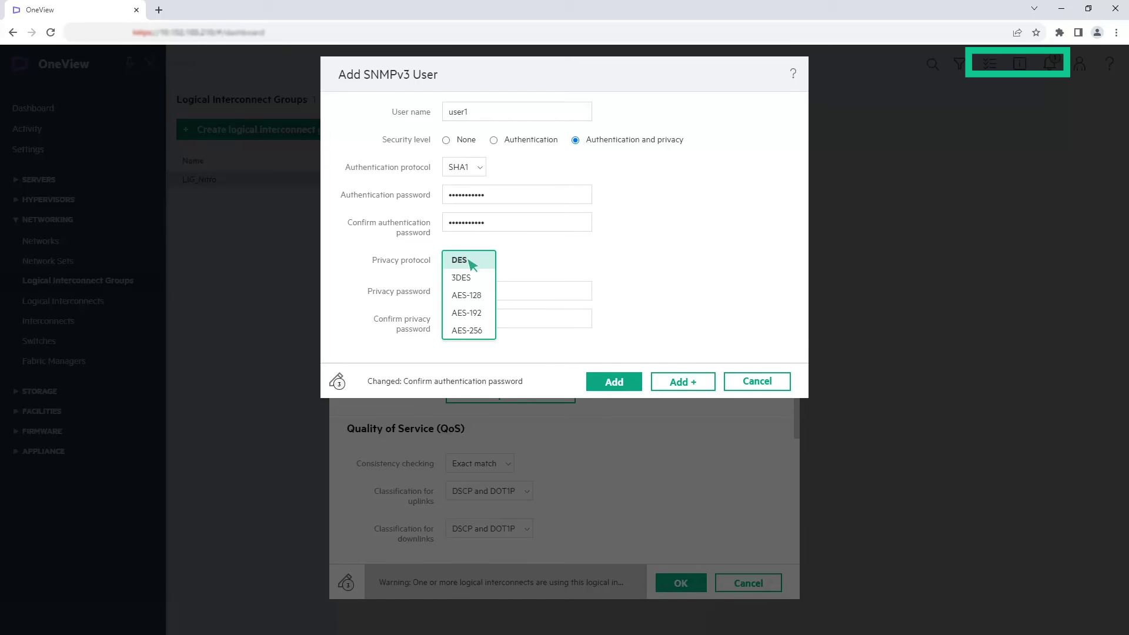
left_click(477, 276)
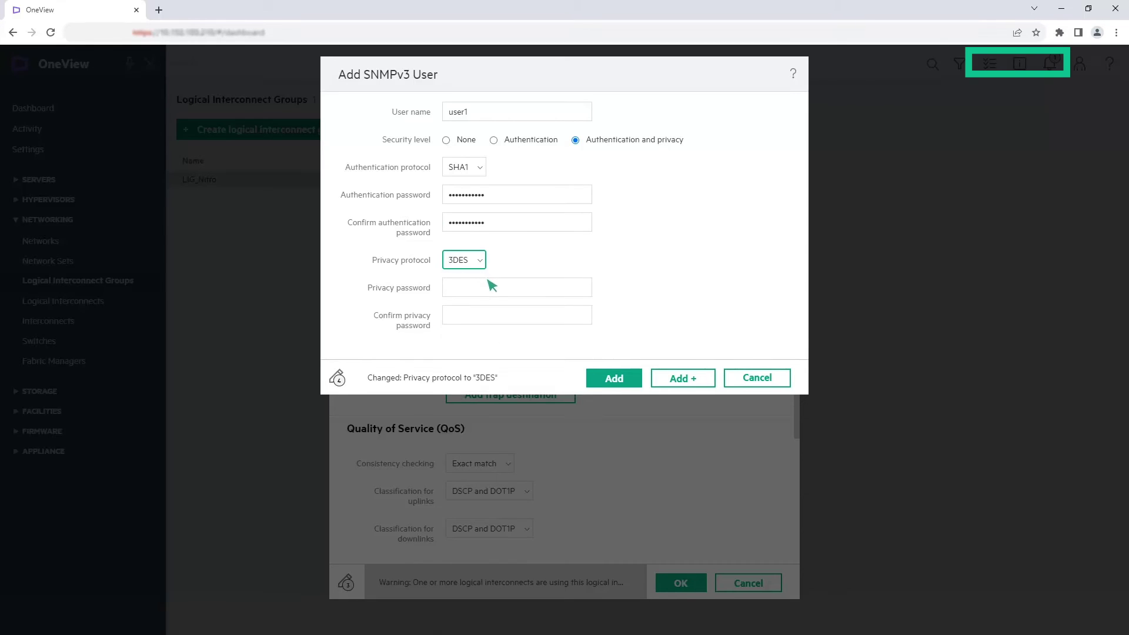
left_click(492, 288)
key("ctrl+v")
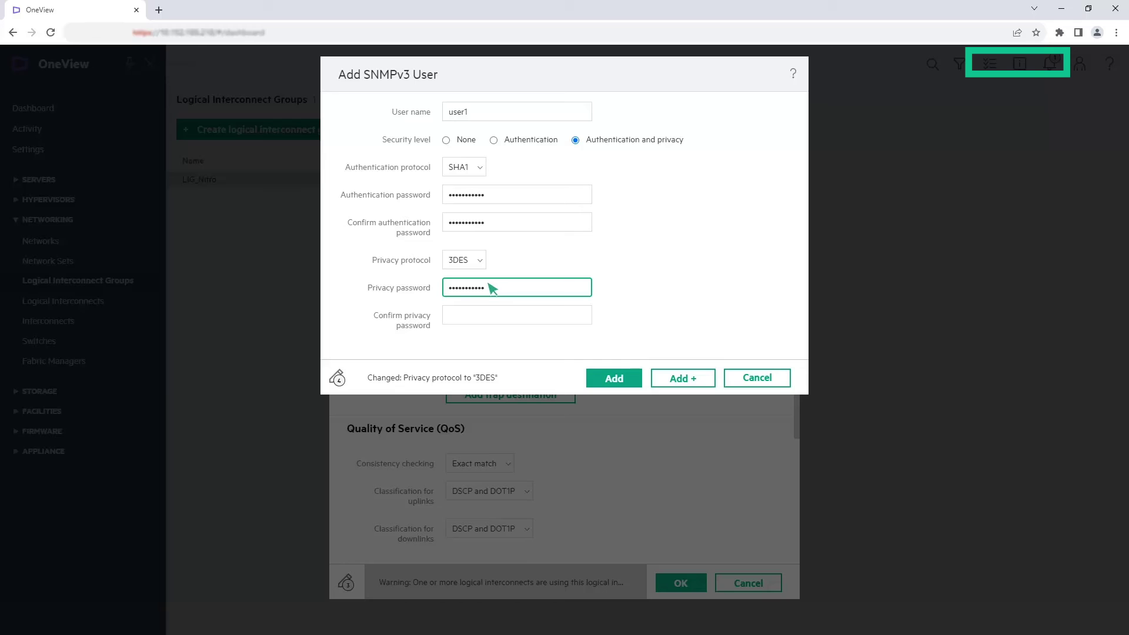
left_click(488, 316)
key("ctrl+v")
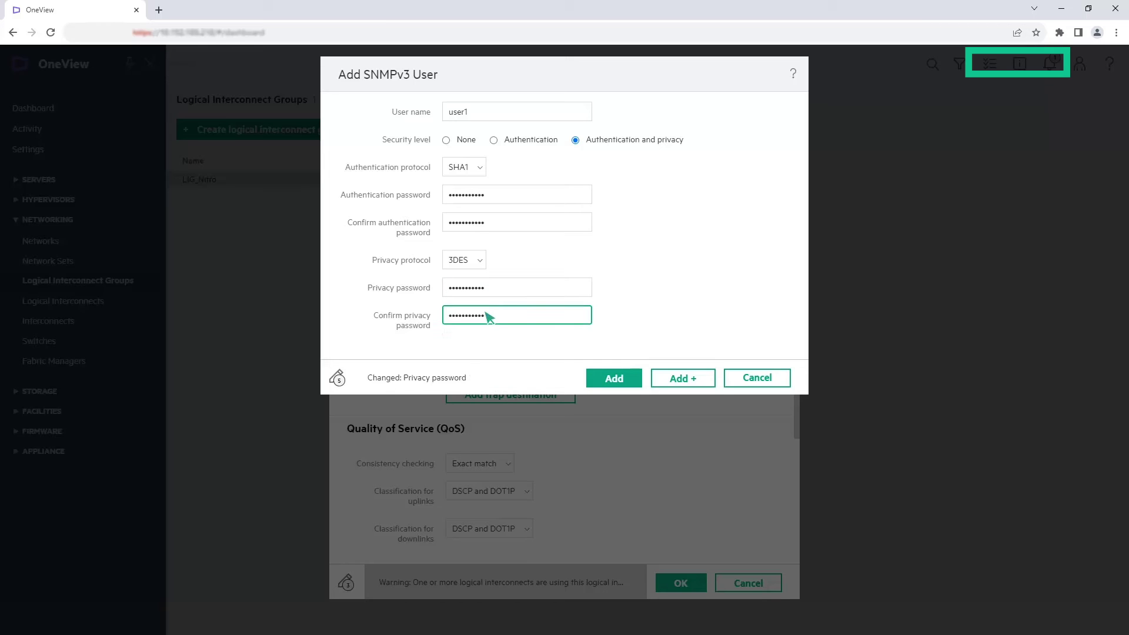
left_click(625, 379)
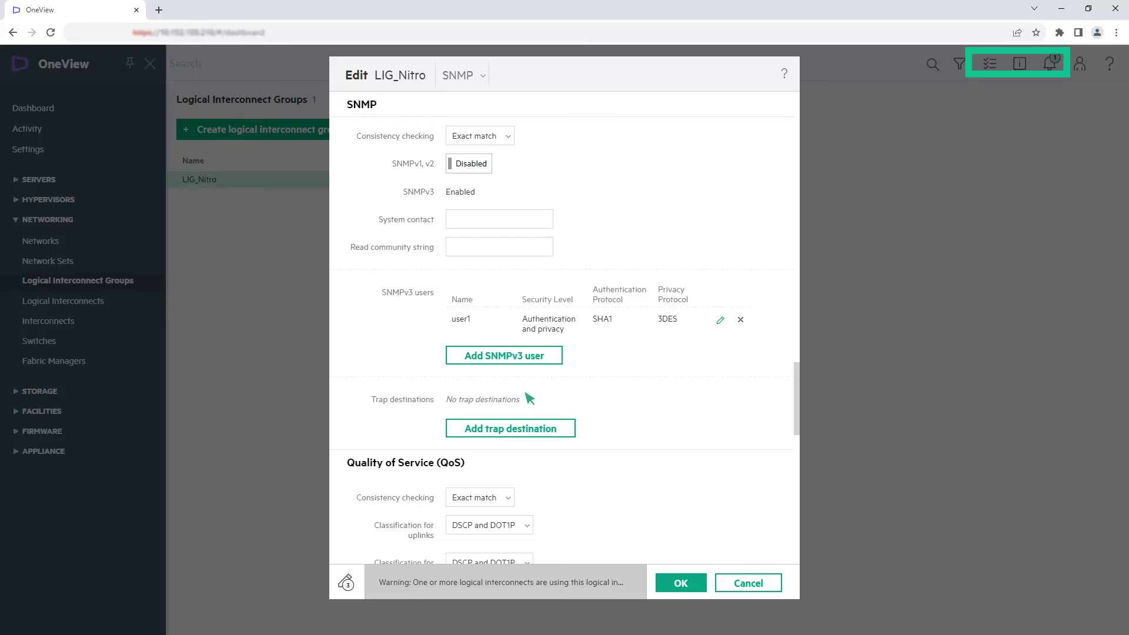
Add trap destination 100.10.100.10, port 162, SNMPv3 for user1, and save LIG_Nitro's SNMP settings.
left_click(510, 430)
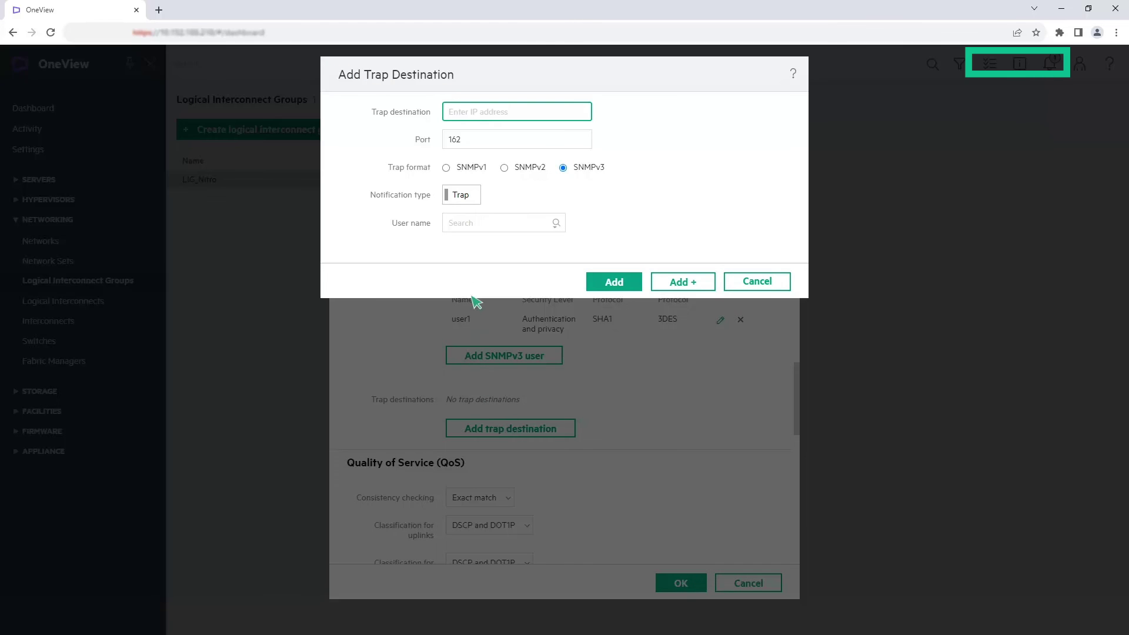
type("100.10.100.10")
left_click(466, 141)
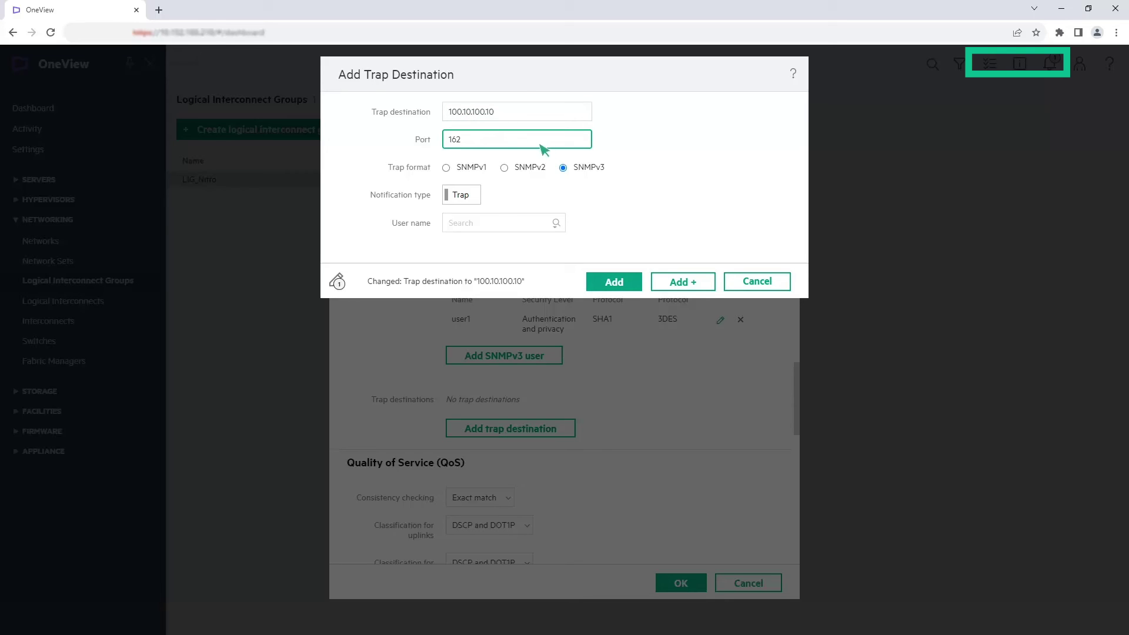
left_click(562, 168)
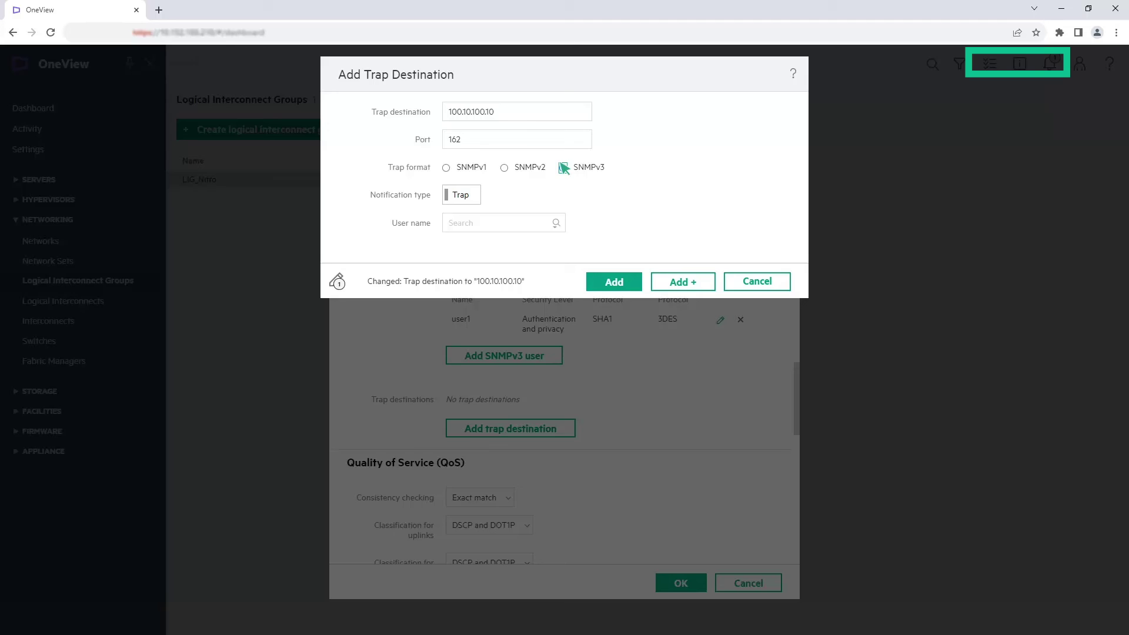
left_click(557, 222)
type("user1")
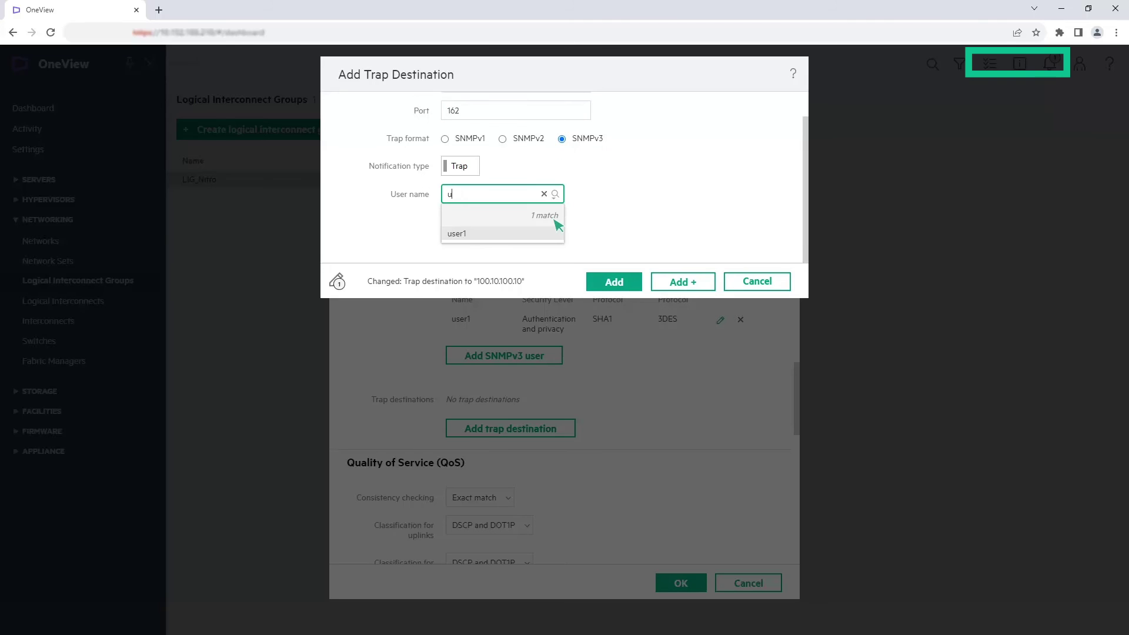
left_click(556, 233)
left_click(614, 282)
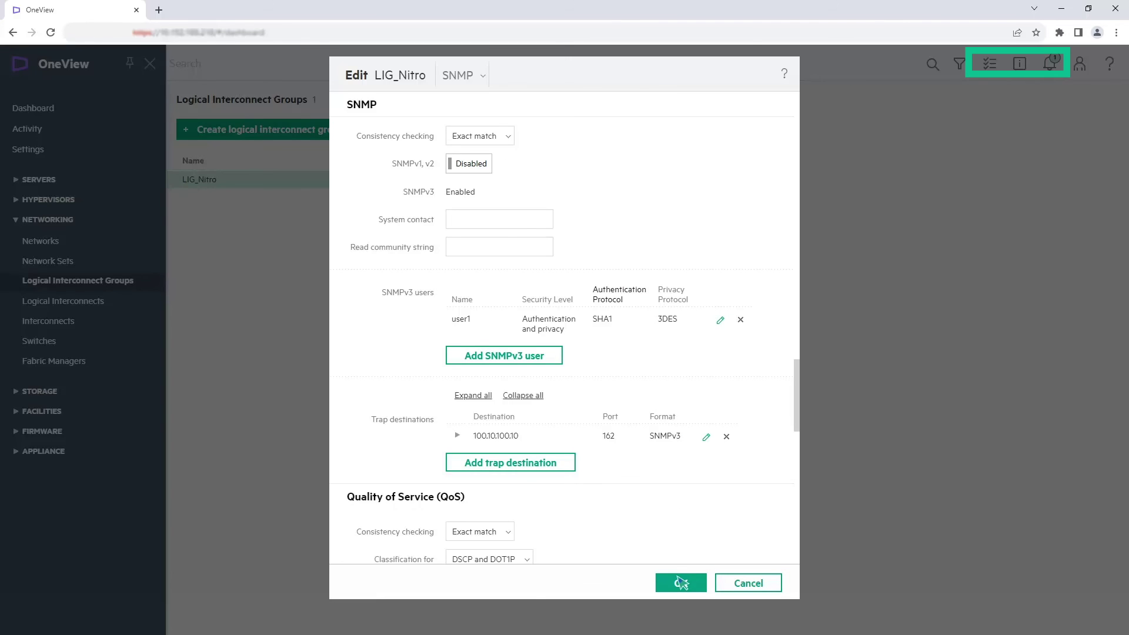
left_click(681, 582)
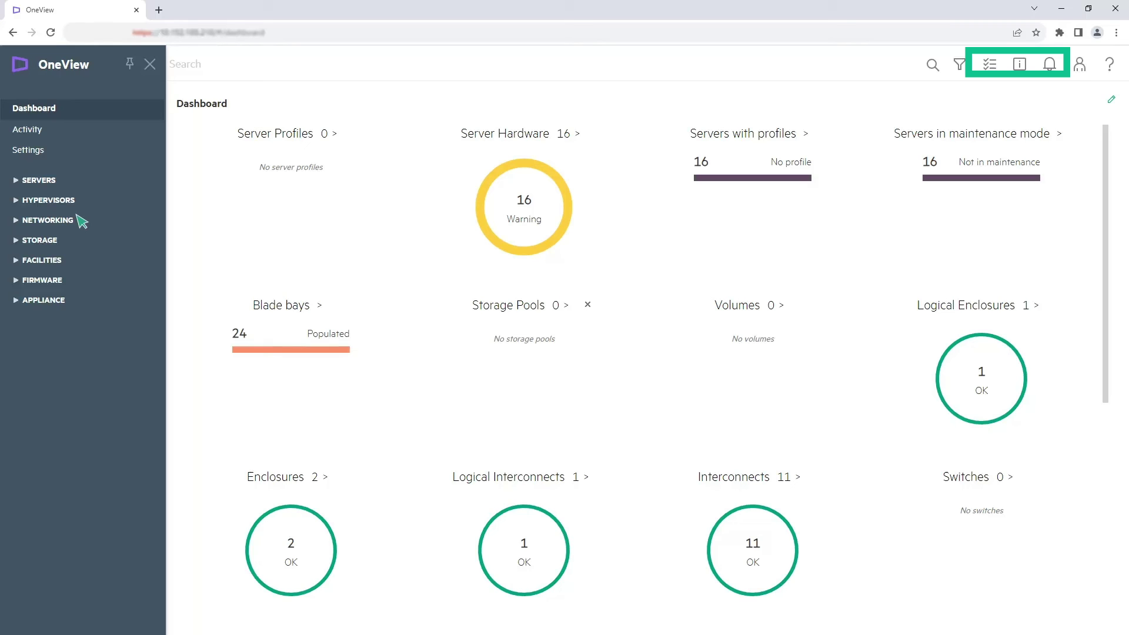
Run Update from group on LE-LIG_Nitro, acknowledging the implications of the pending SNMP updates.
left_click(81, 220)
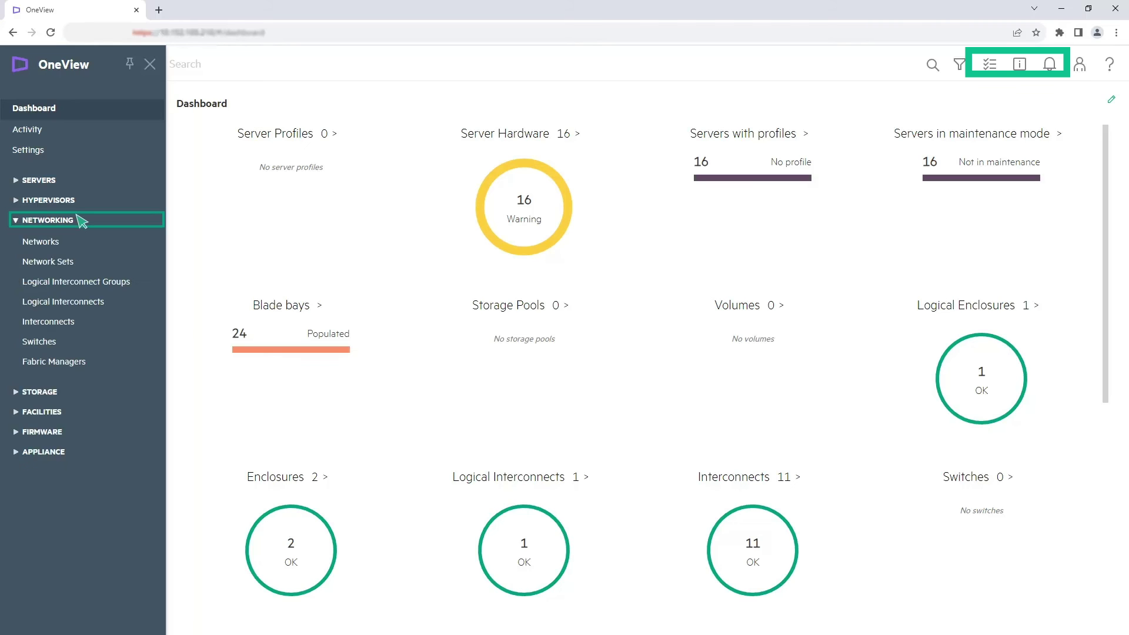
left_click(92, 302)
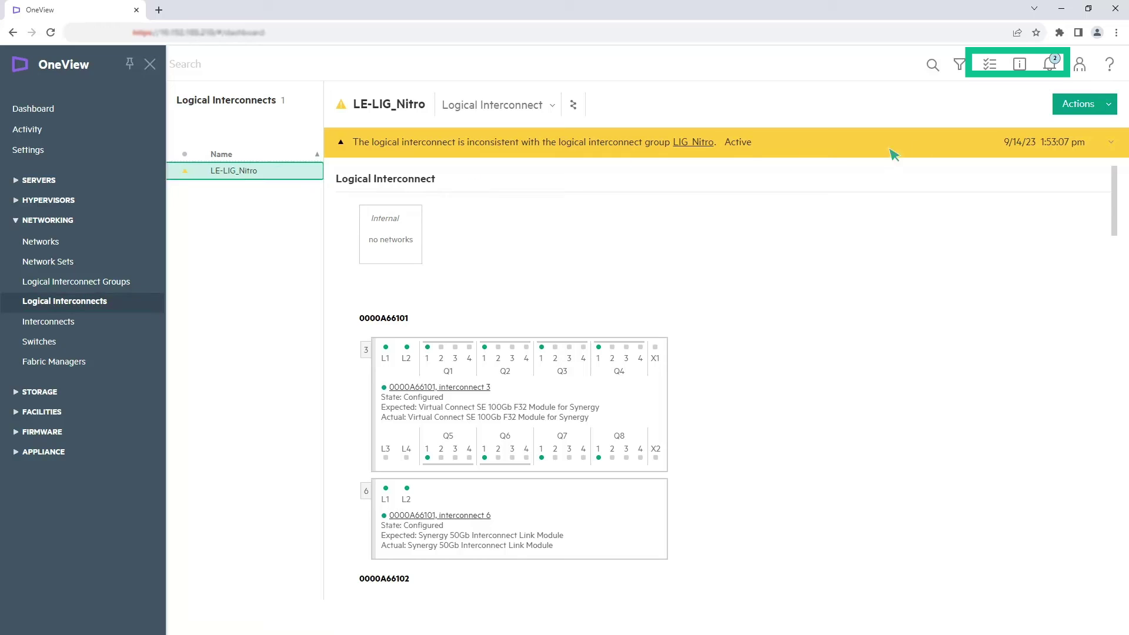
left_click(1090, 105)
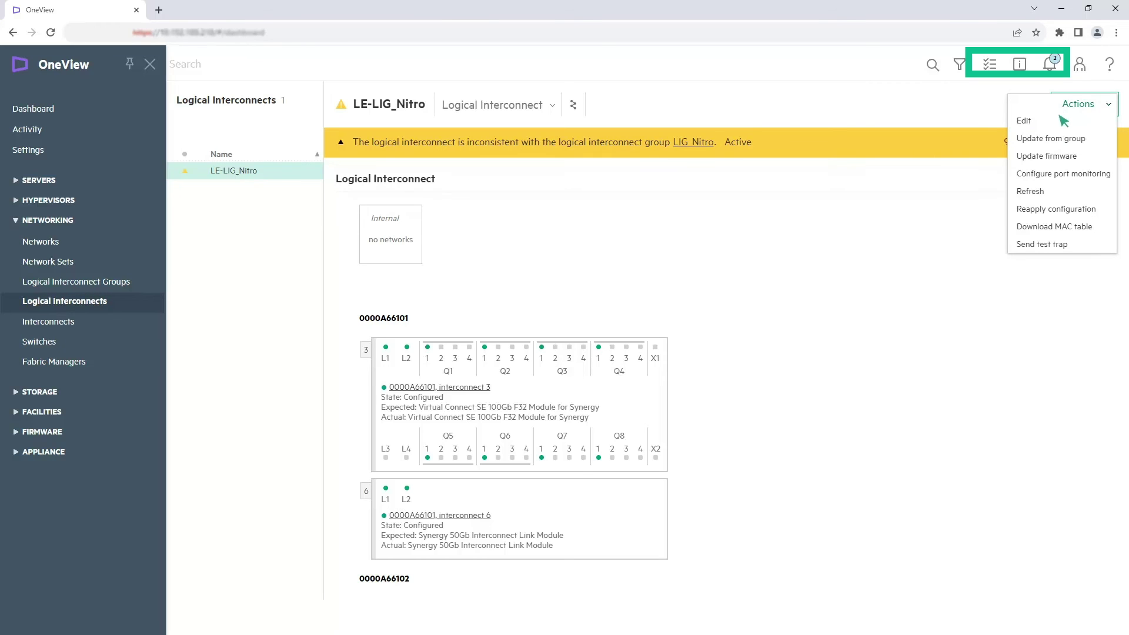
left_click(1056, 139)
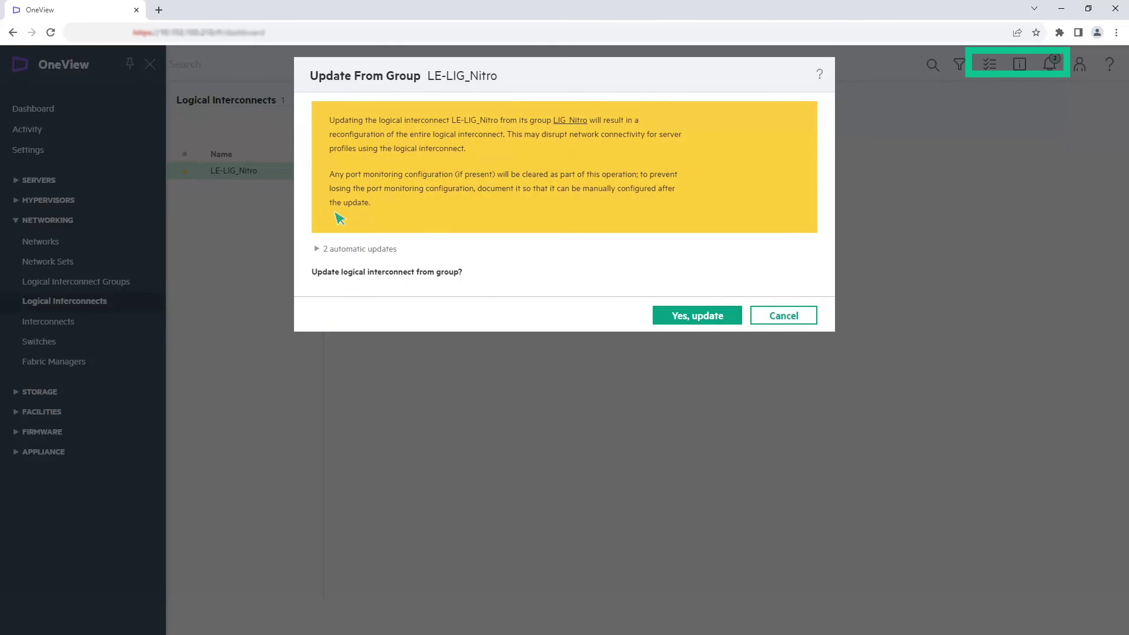
left_click(317, 249)
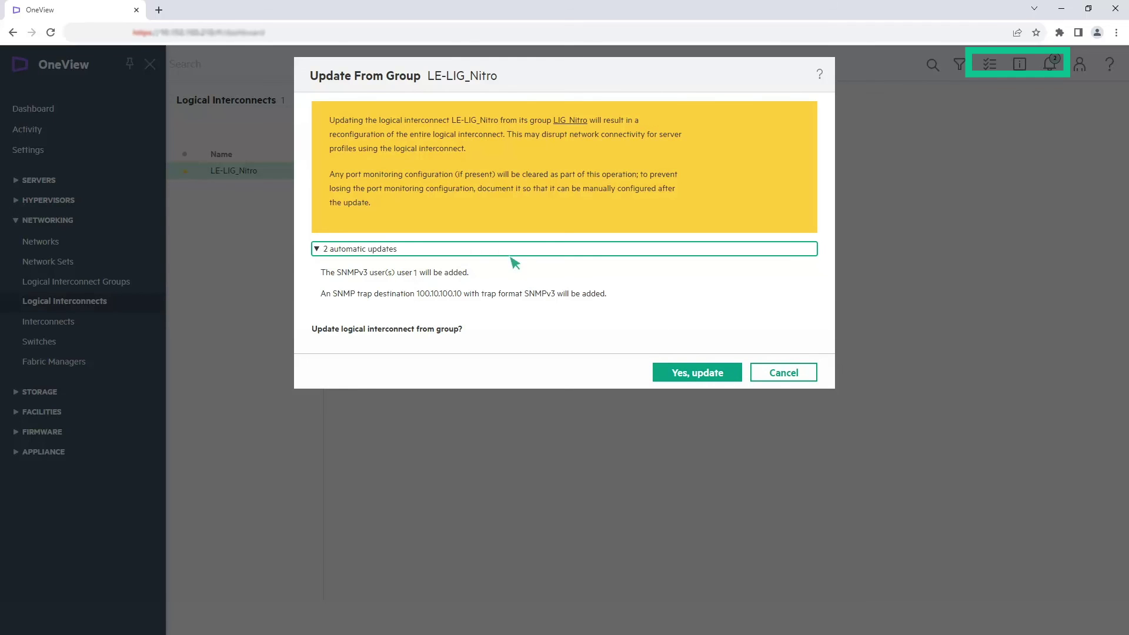
left_click(697, 373)
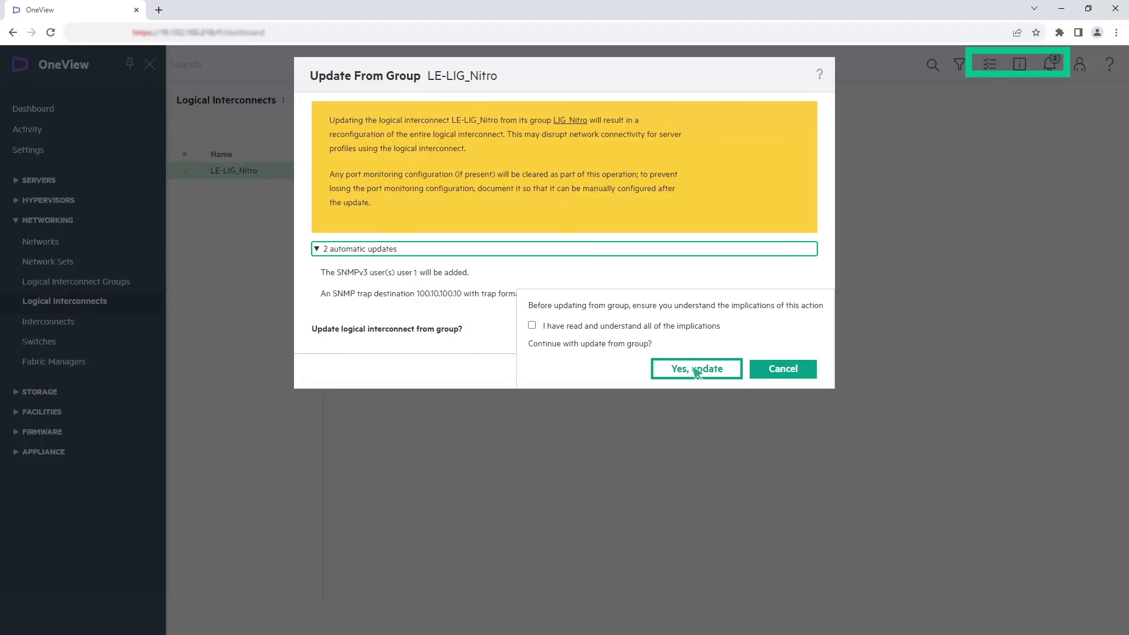
left_click(531, 325)
left_click(693, 368)
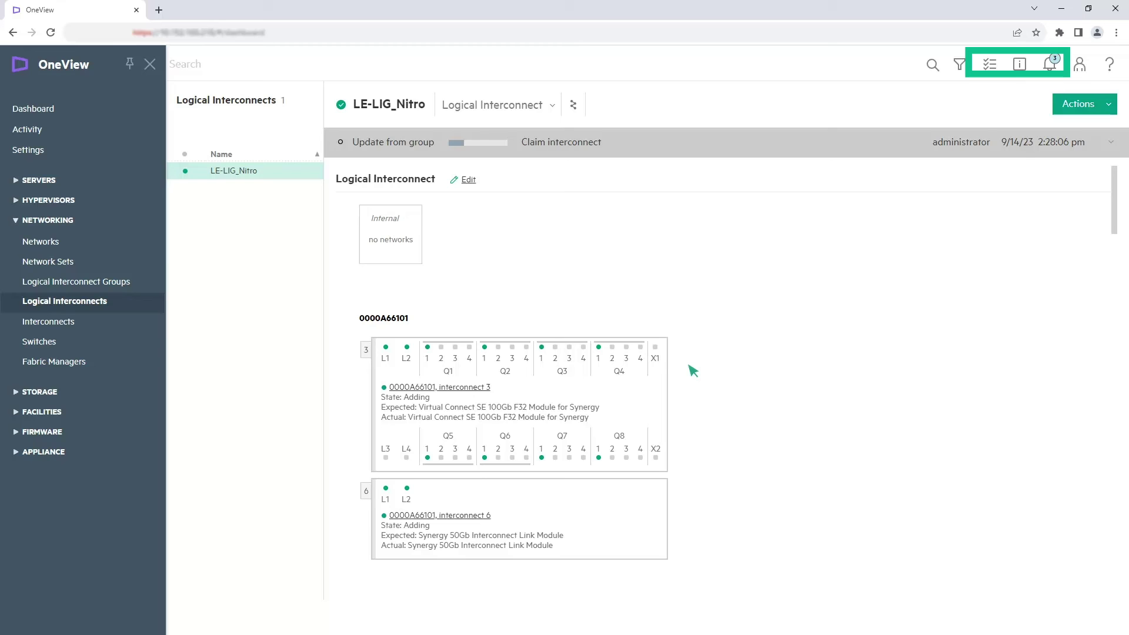
Check the Update from group task in Activity, then return to Logical Interconnects.
left_click(47, 130)
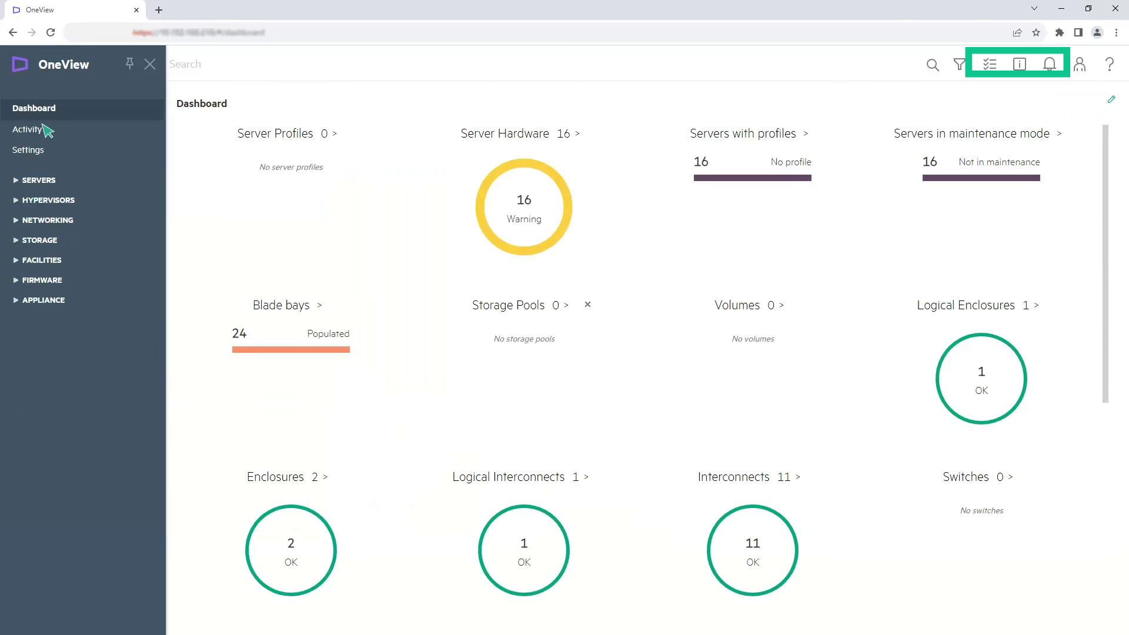
left_click(77, 220)
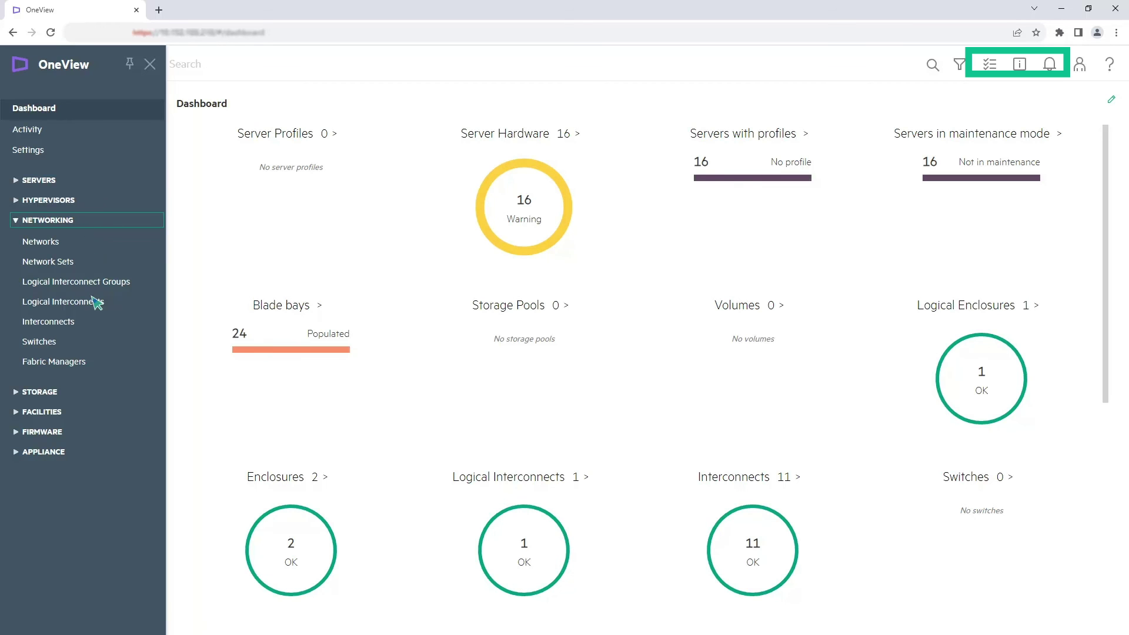
left_click(96, 302)
Send a test trap from LE-LIG_Nitro and confirm it.
left_click(235, 176)
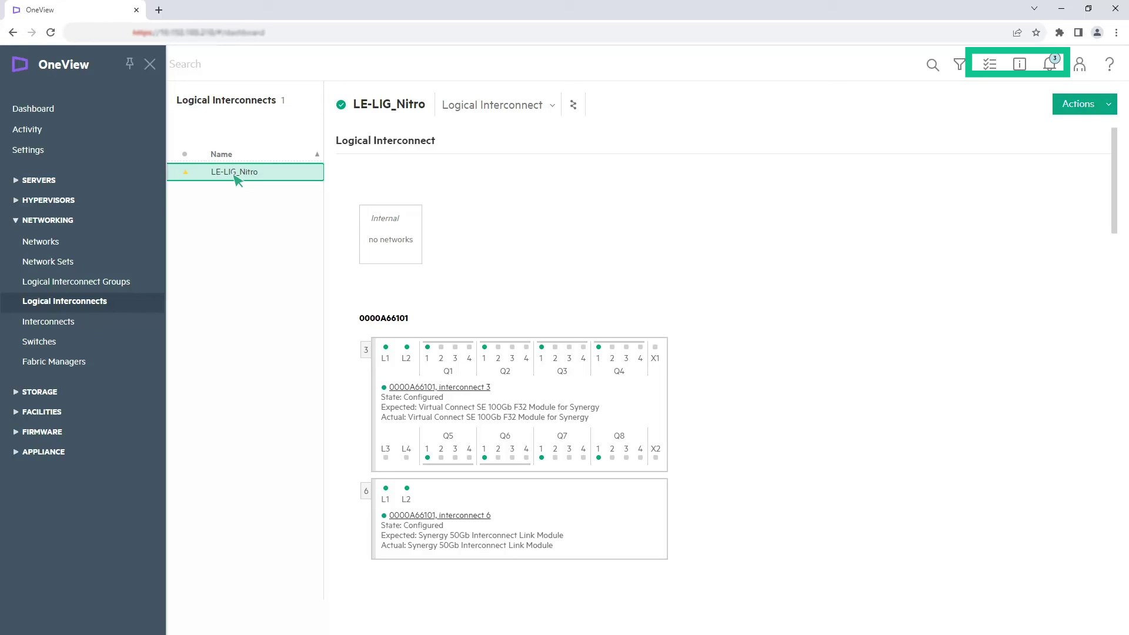
left_click(1085, 109)
left_click(1059, 229)
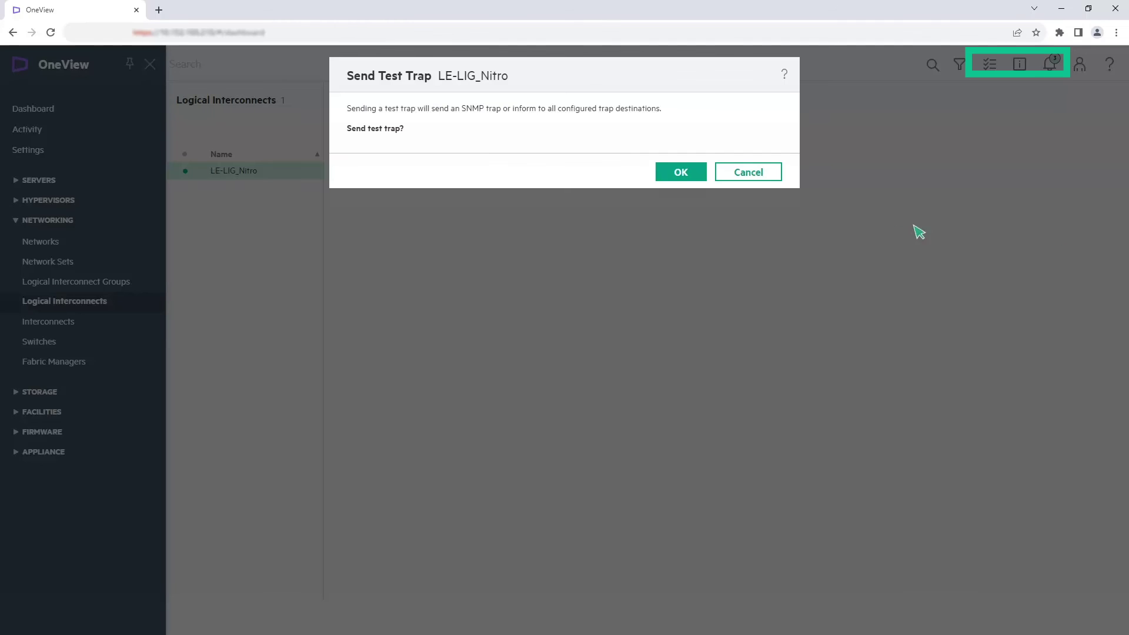
left_click(682, 172)
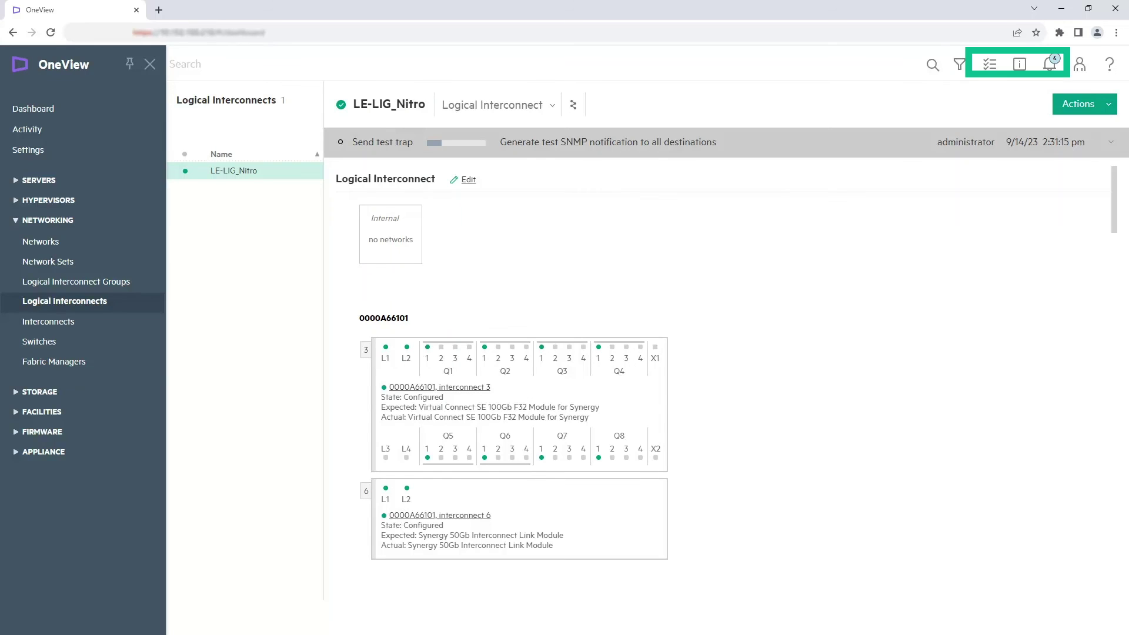